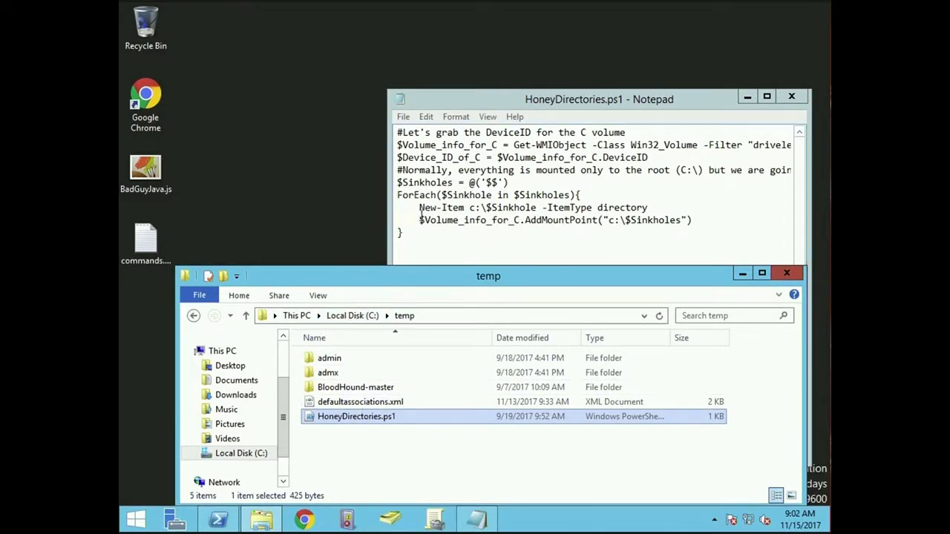
# Switch to PowerShell and run the HoneyDirectories.ps1 script from C:\temp
pyautogui.click(460, 241)
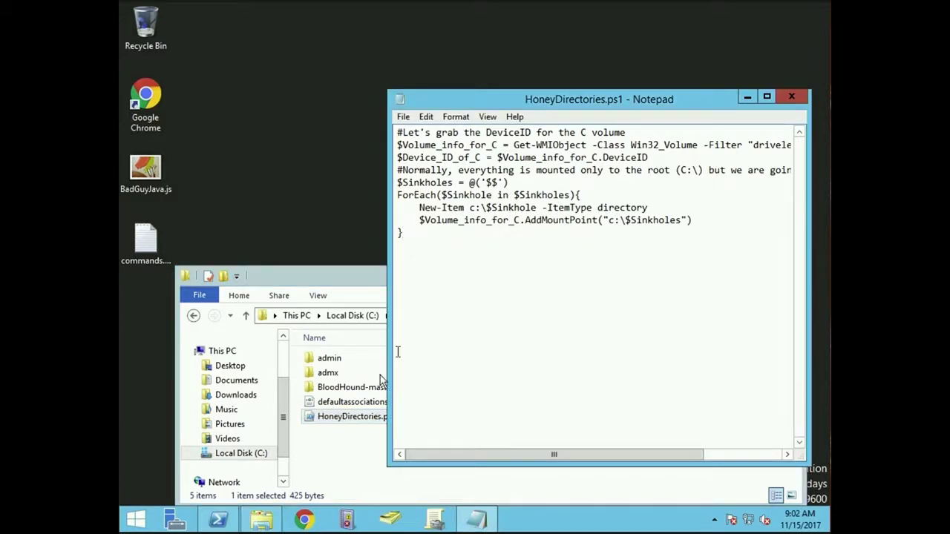
pyautogui.click(343, 447)
pyautogui.click(233, 523)
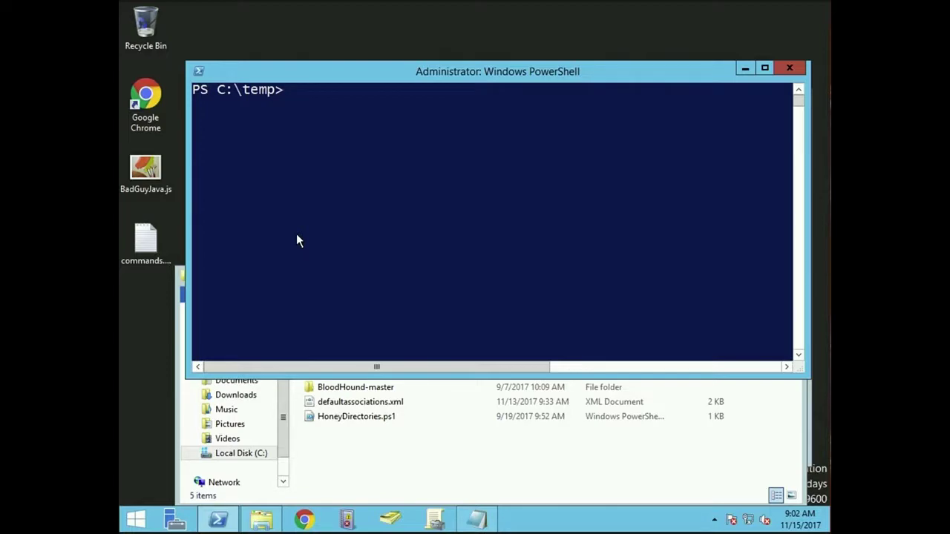
pyautogui.write('Hon')
pyautogui.press('Tab')
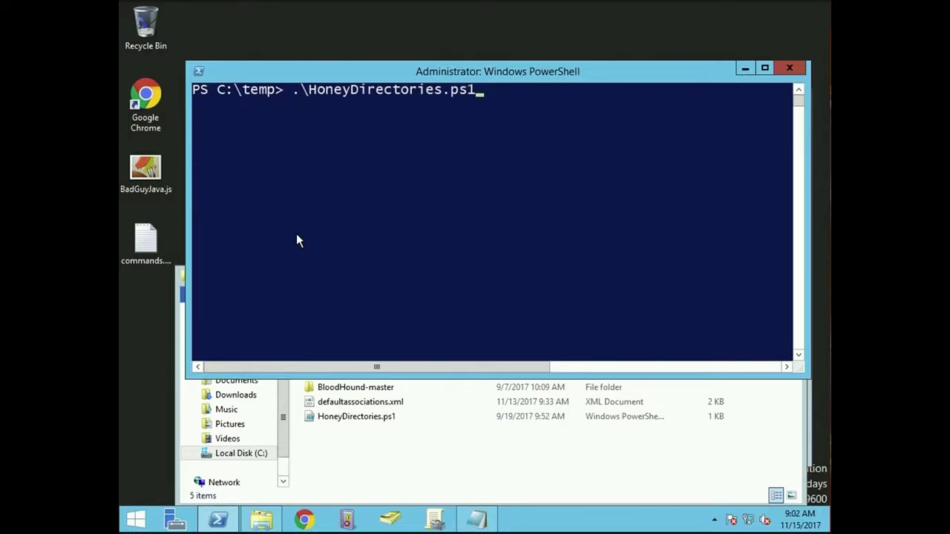
pyautogui.press('Return')
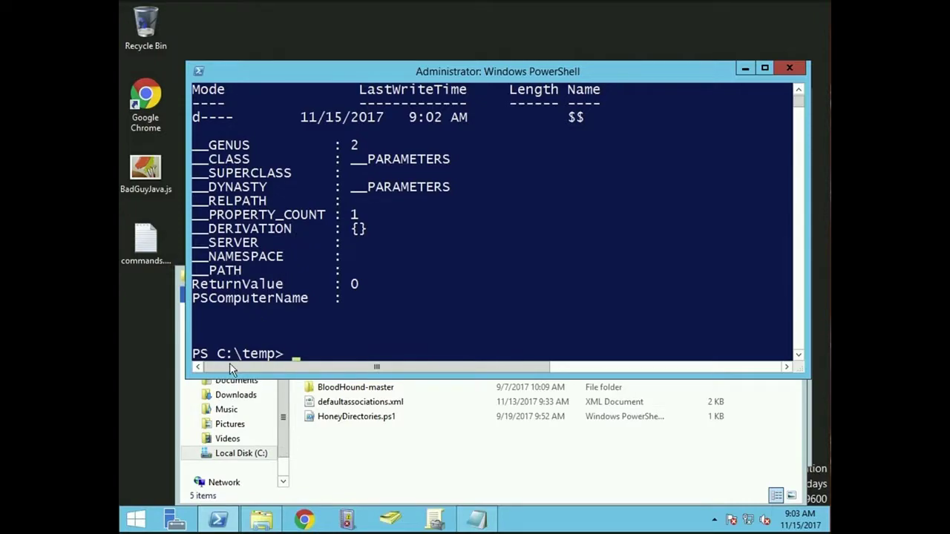
# Show the root of Local Disk (C:) in File Explorer, select the $$ folder, and close PowerShell
pyautogui.click(335, 476)
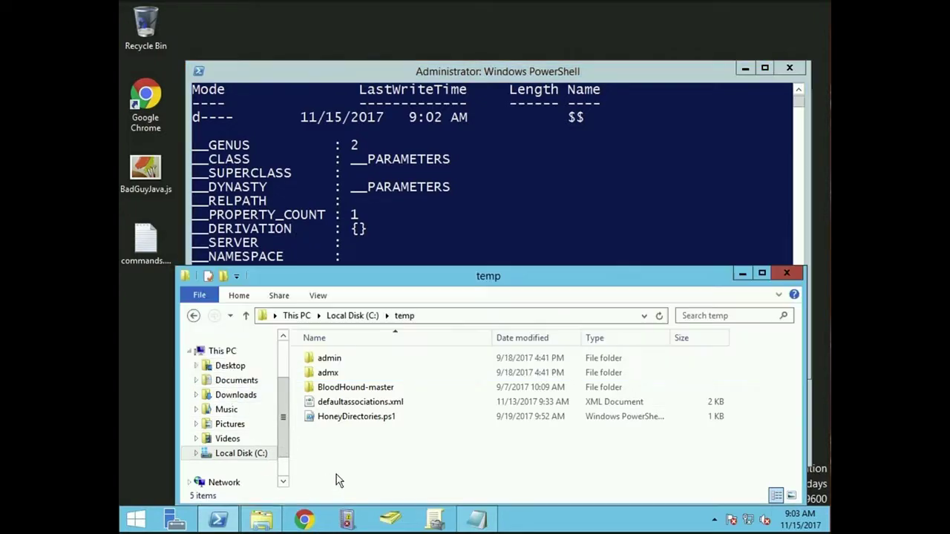
pyautogui.click(239, 459)
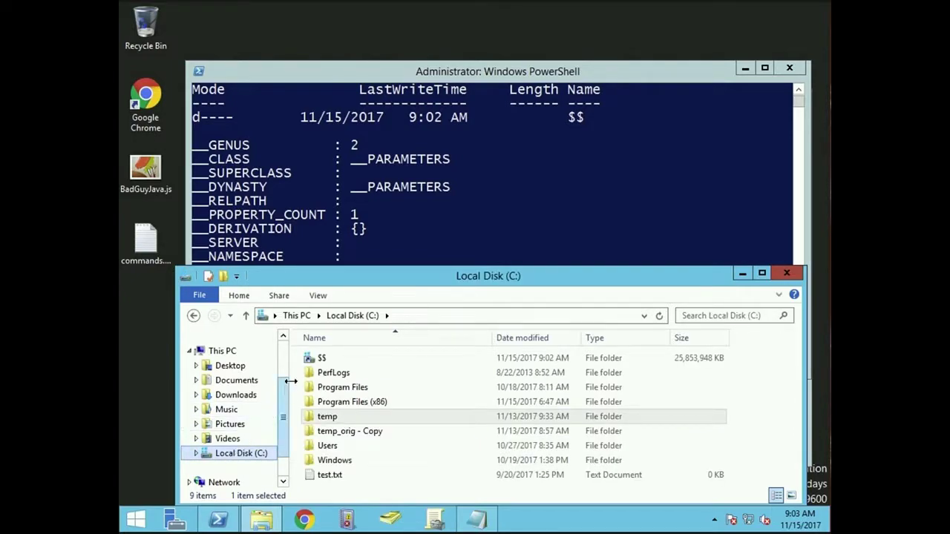
pyautogui.click(320, 360)
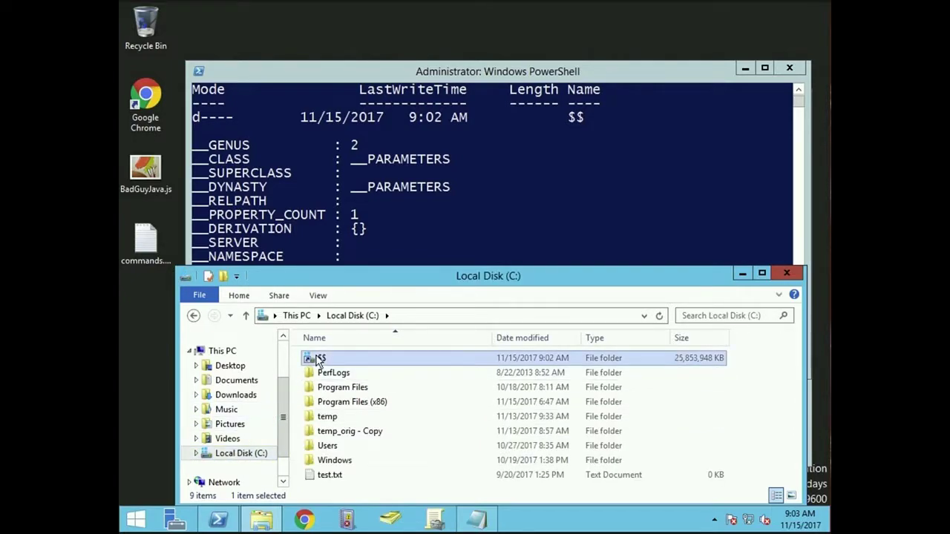
pyautogui.click(789, 67)
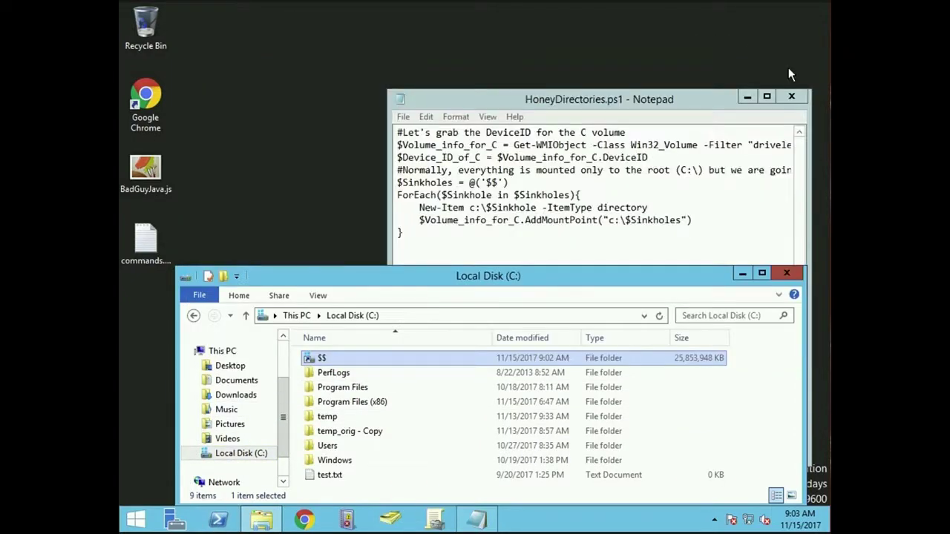
# Browse through two nested levels of the $$ folder into Program Files (x86), and return to the root of drive C
pyautogui.doubleClick(322, 359)
pyautogui.doubleClick(322, 360)
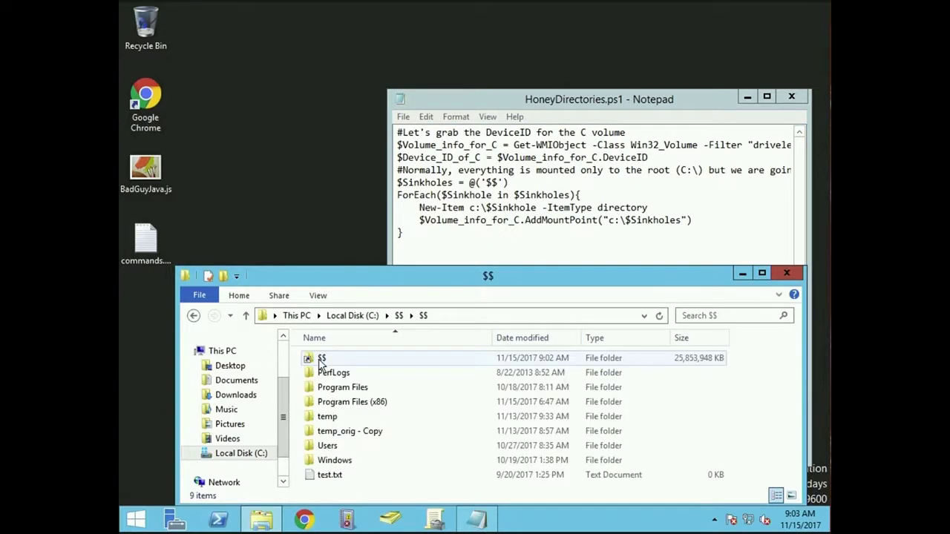
pyautogui.doubleClick(332, 401)
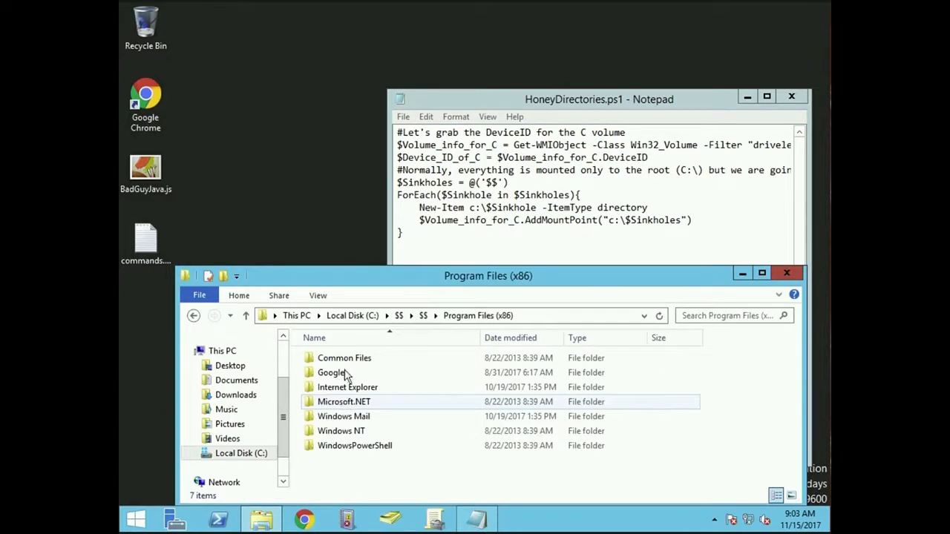
pyautogui.click(298, 317)
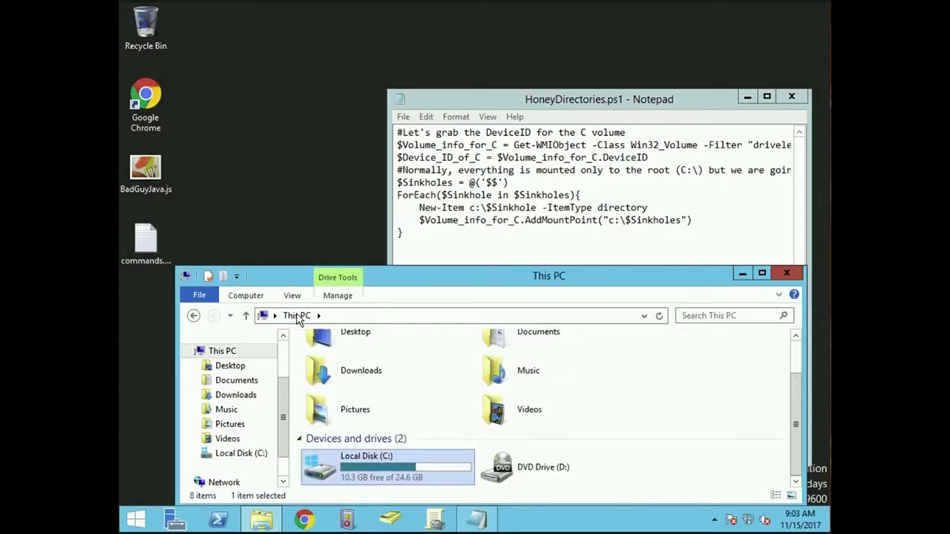
pyautogui.doubleClick(413, 475)
# Open the auditing entries in the advanced security settings of the C:\$$ folder
pyautogui.click(322, 359)
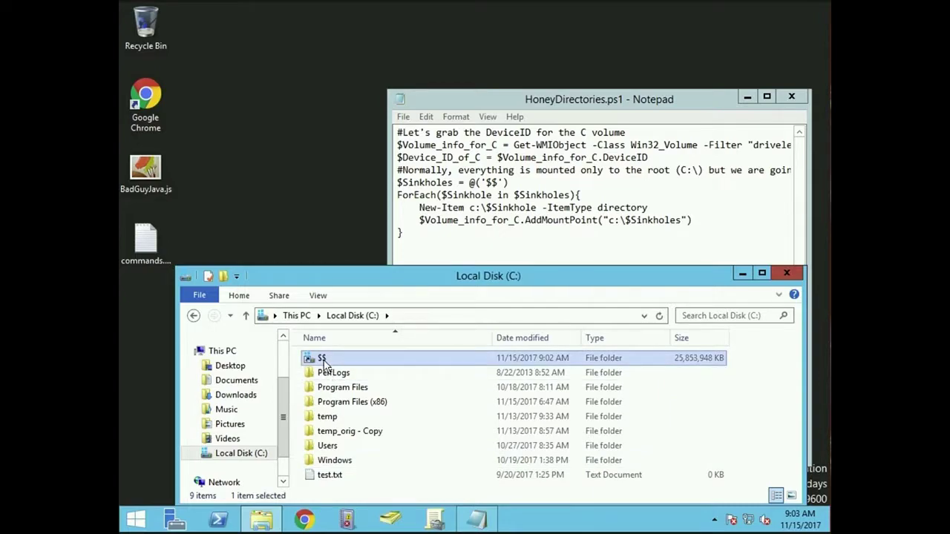
pyautogui.rightClick(324, 360)
pyautogui.click(344, 350)
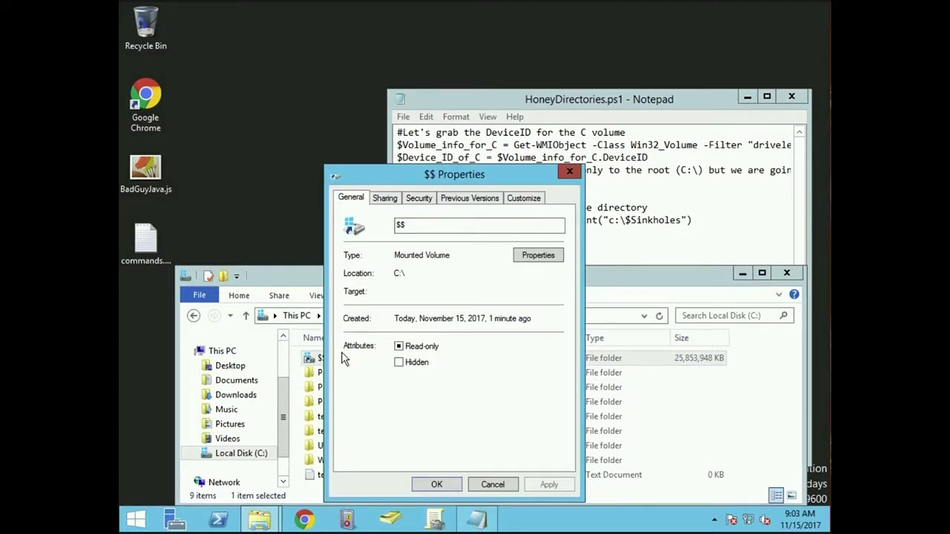
pyautogui.click(420, 198)
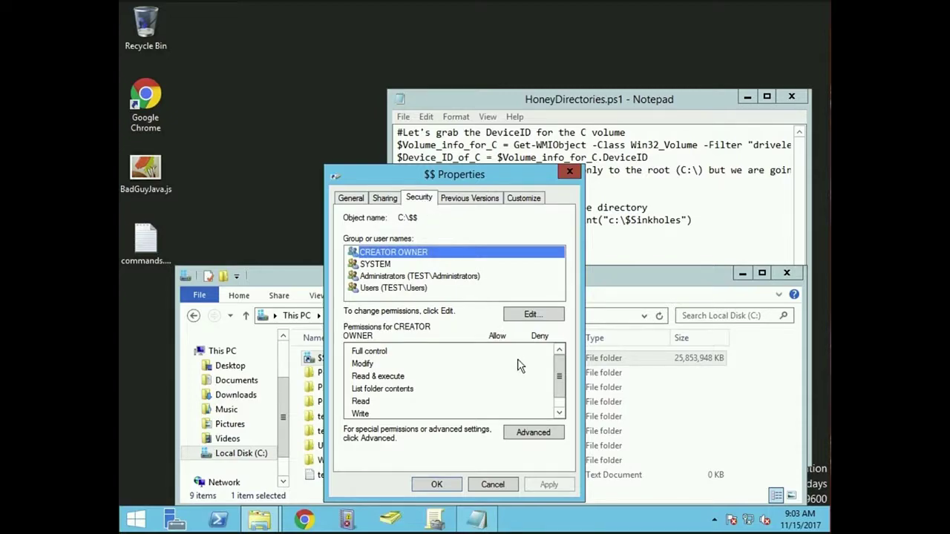
pyautogui.click(538, 433)
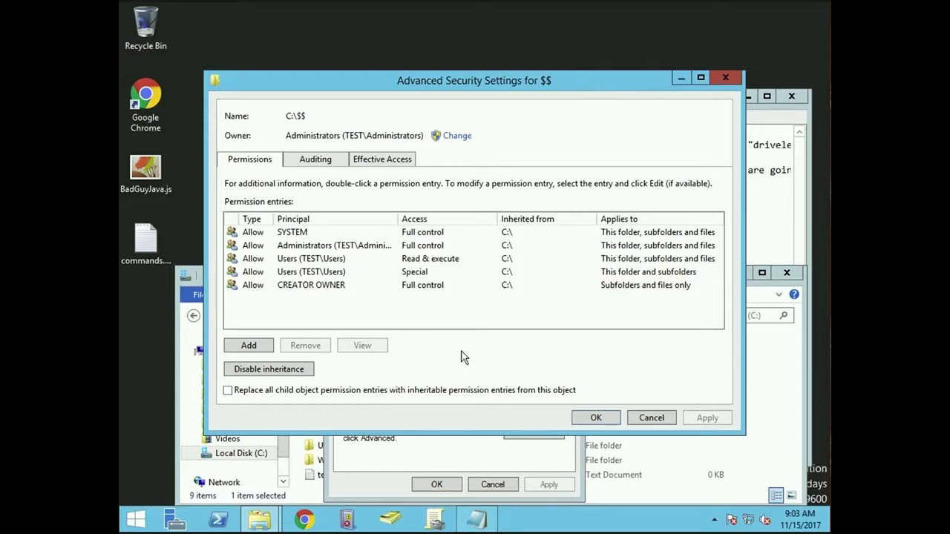
pyautogui.click(313, 164)
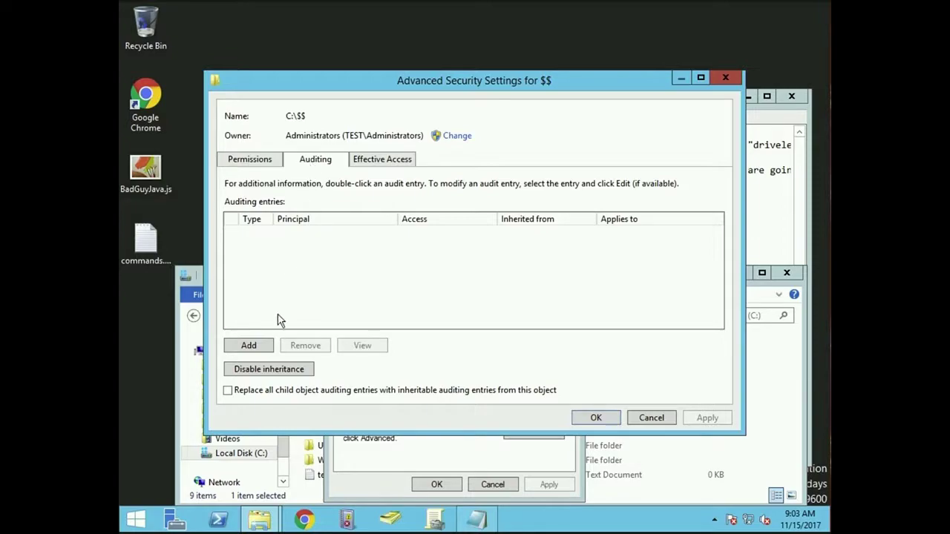
# Add a Success auditing entry for Everyone with Read & execute access, and apply it to the $$ folder
pyautogui.click(263, 348)
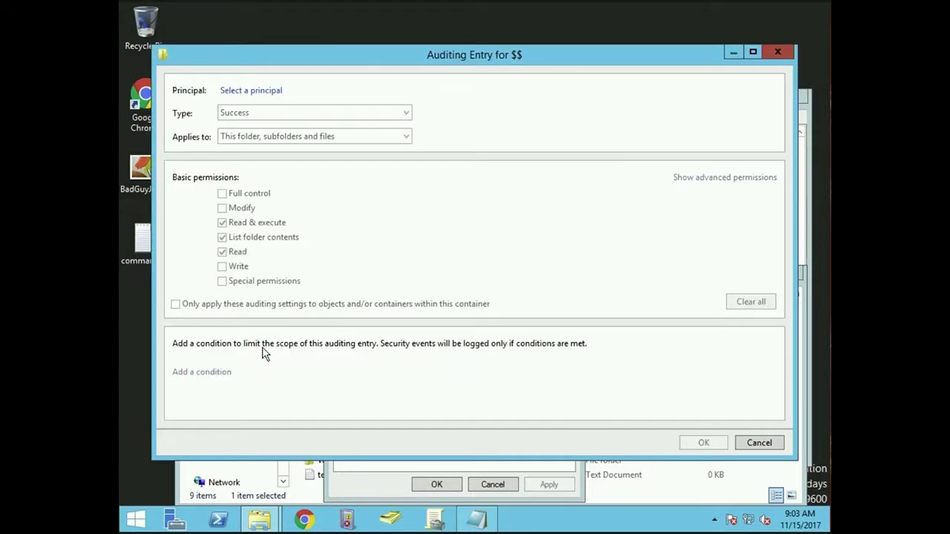
pyautogui.click(251, 91)
pyautogui.write('e')
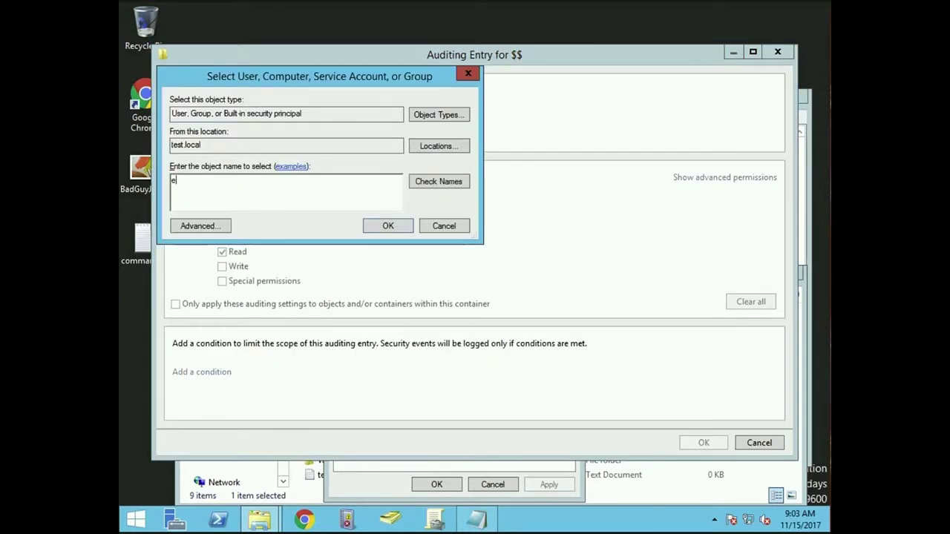
pyautogui.write('veryone')
pyautogui.press('Return')
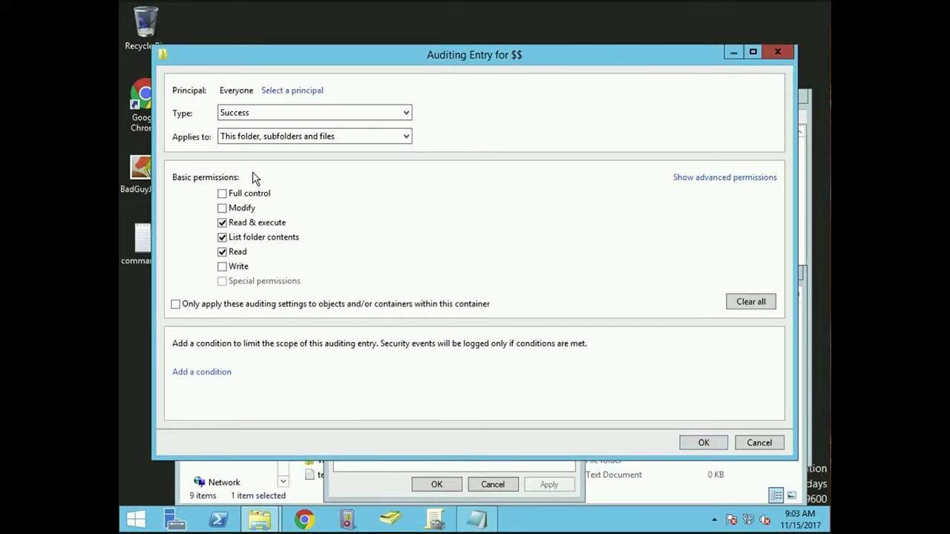
pyautogui.click(705, 441)
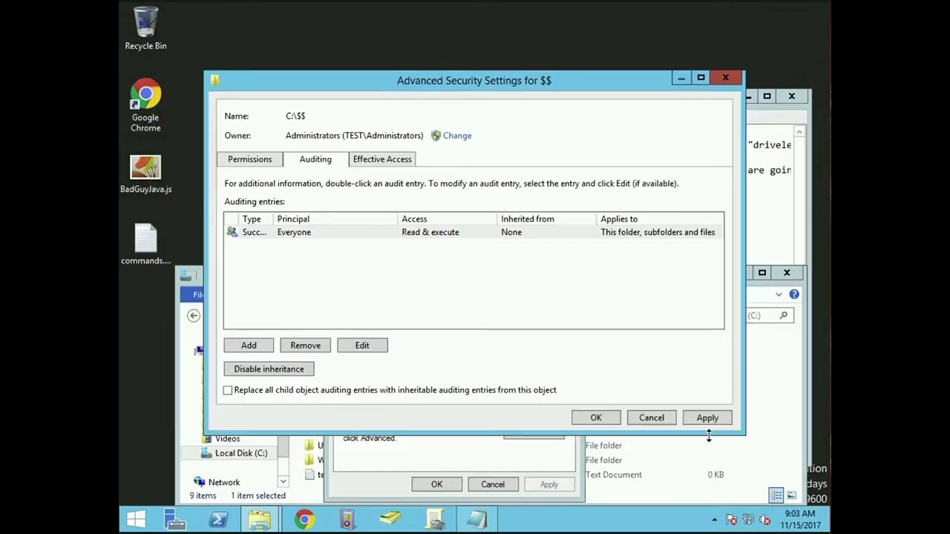
pyautogui.click(708, 418)
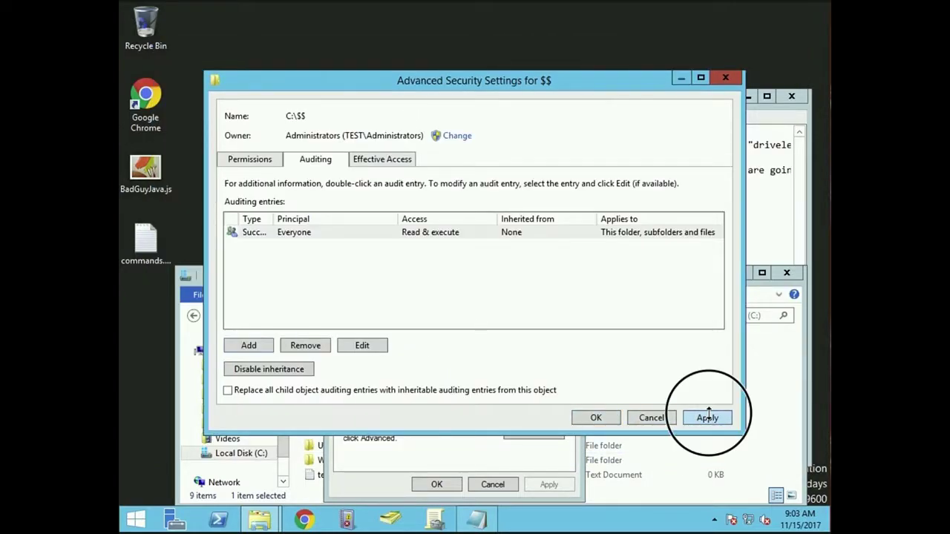
pyautogui.click(605, 421)
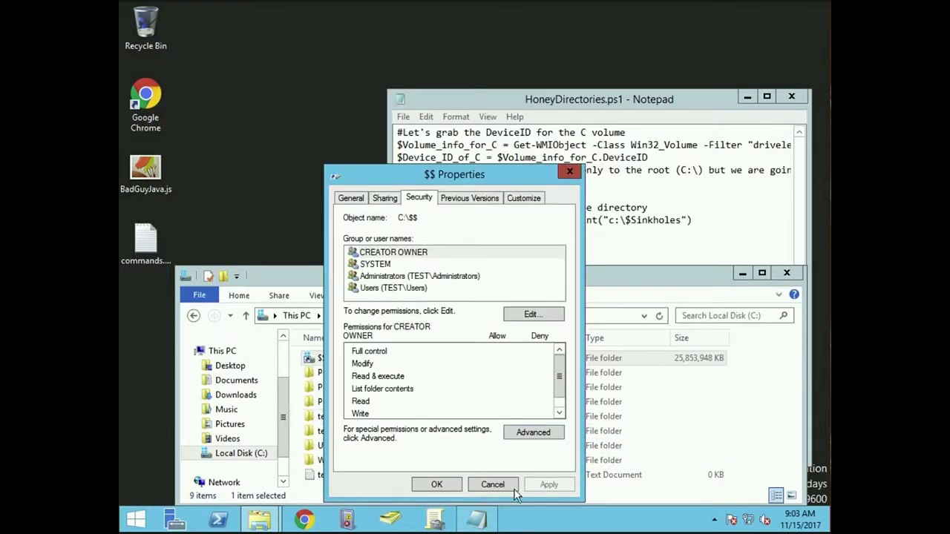
pyautogui.click(434, 485)
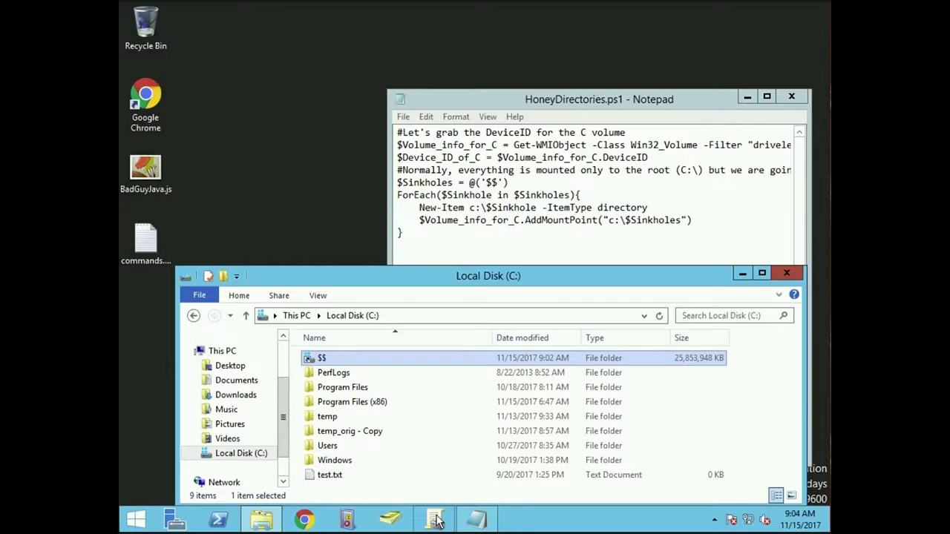
# Switch to Group Policy Management and open NewGPO under test.local for editing
pyautogui.click(438, 520)
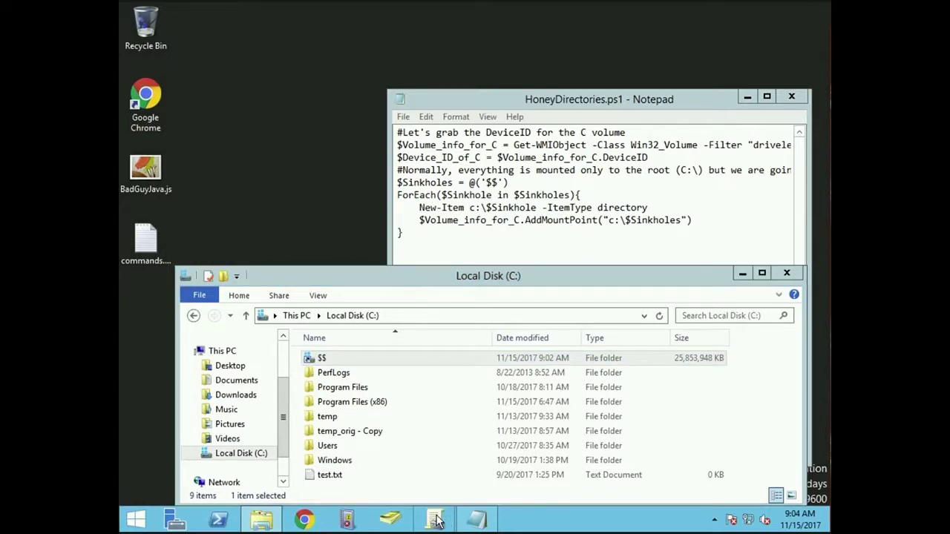
pyautogui.click(439, 520)
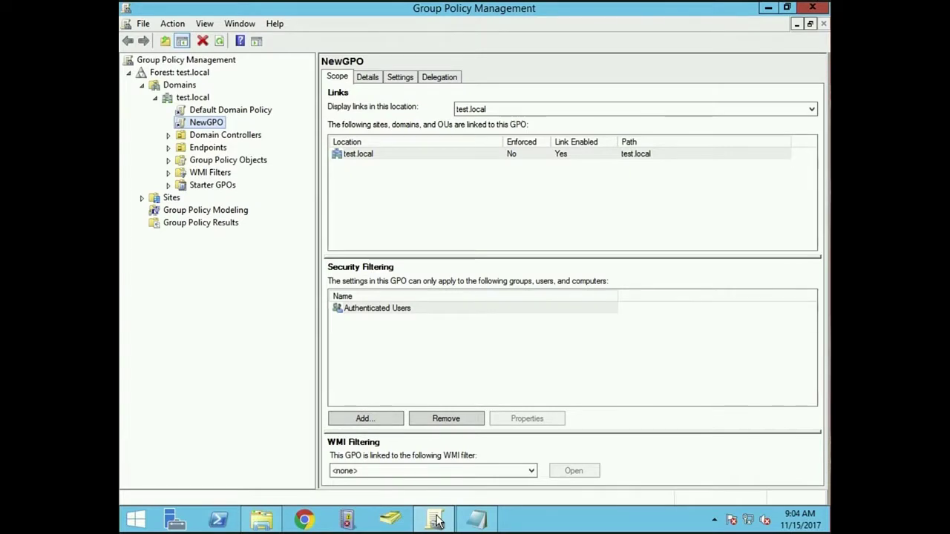
pyautogui.rightClick(191, 123)
pyautogui.click(205, 132)
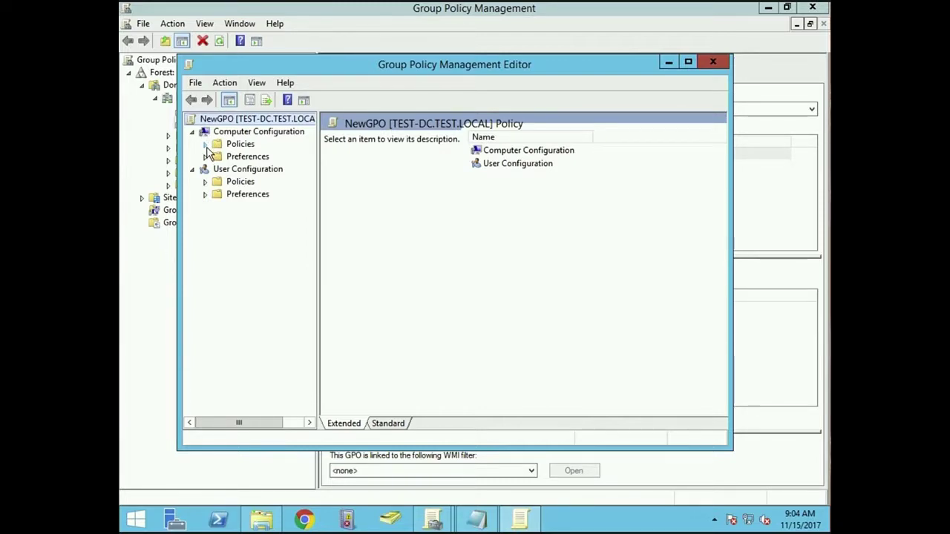
# Open the computer's Object Access audit policies within Windows Settings, Security Settings, Advanced Audit Policy Configuration, widening the tree to read its entries
pyautogui.click(206, 144)
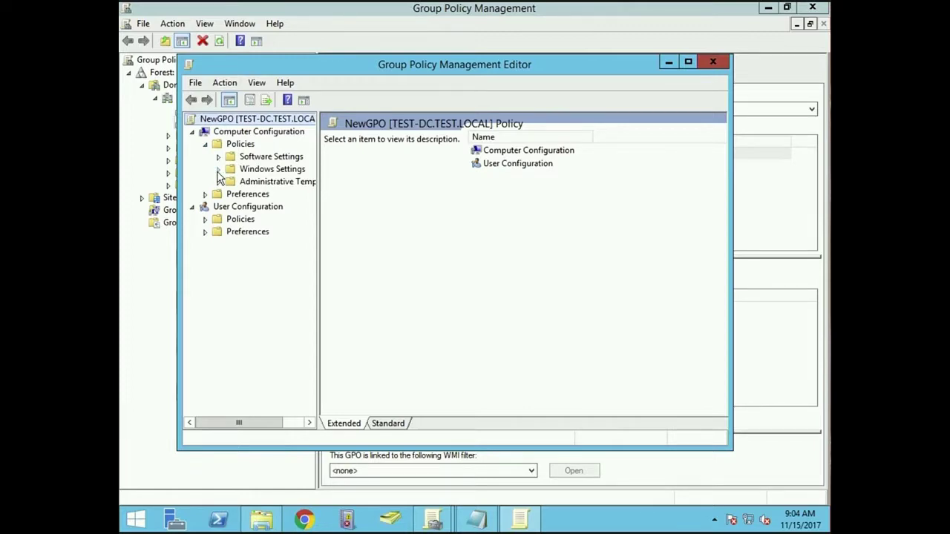
pyautogui.click(218, 169)
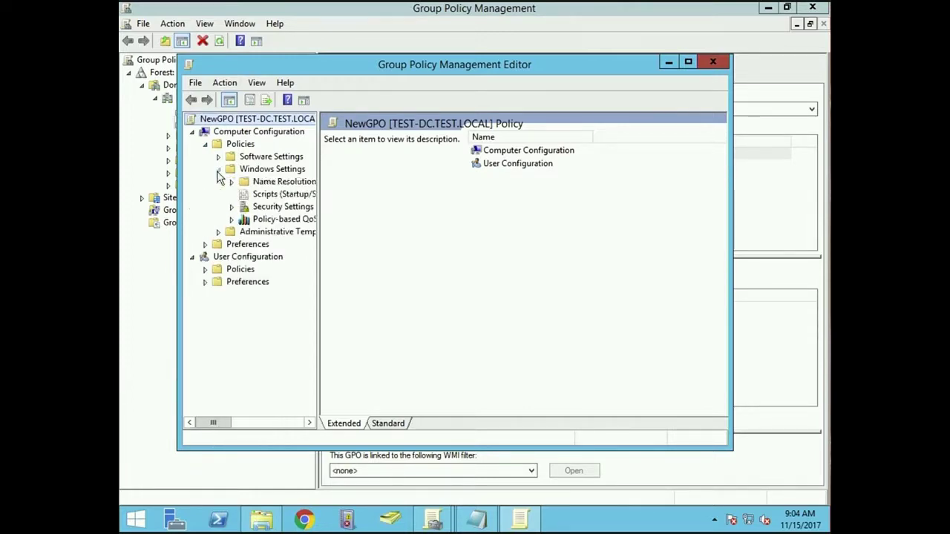
pyautogui.click(231, 207)
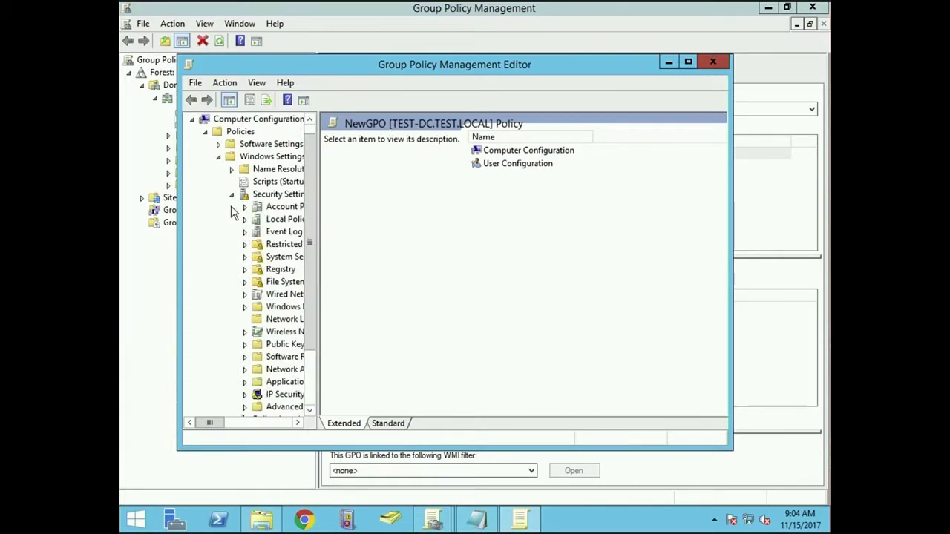
pyautogui.moveTo(318, 244); pyautogui.dragTo(427, 248)
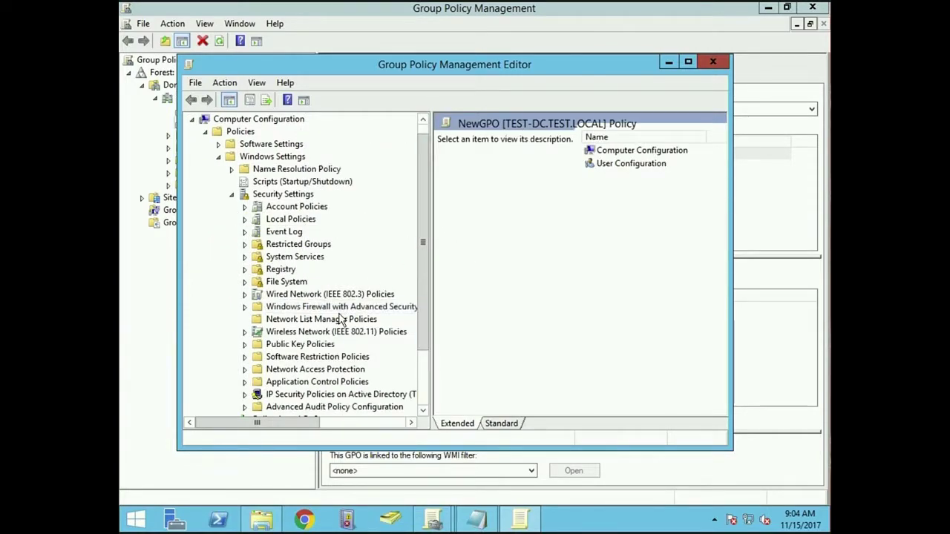
pyautogui.click(301, 408)
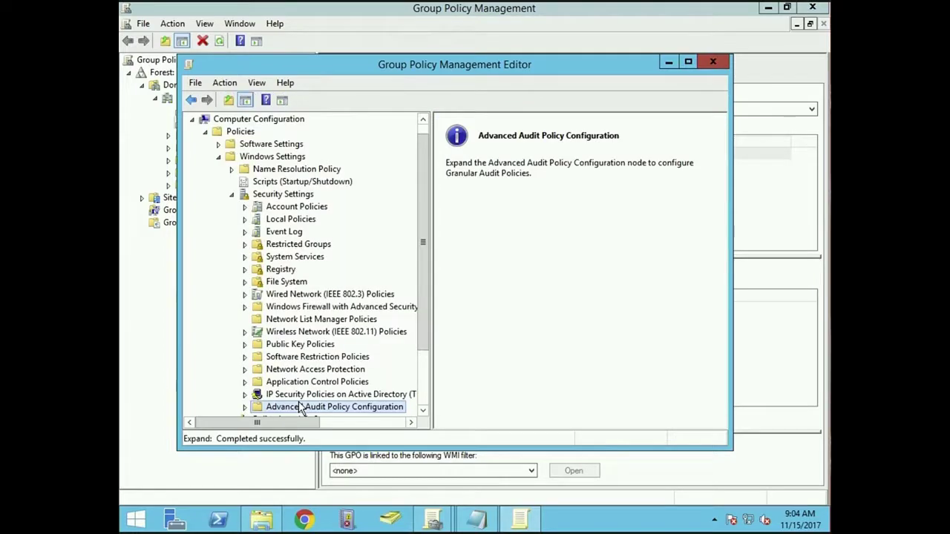
pyautogui.scroll(-1, 293, 336)
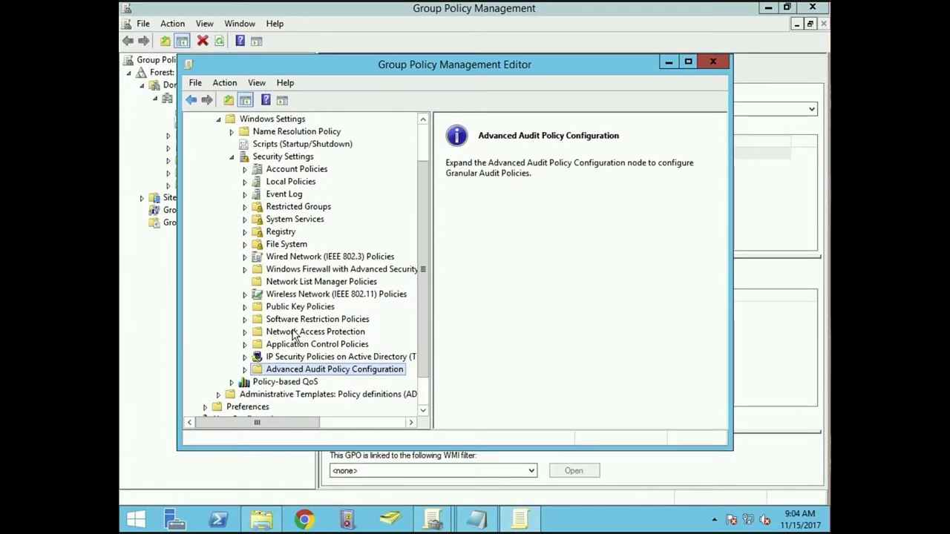
pyautogui.click(245, 370)
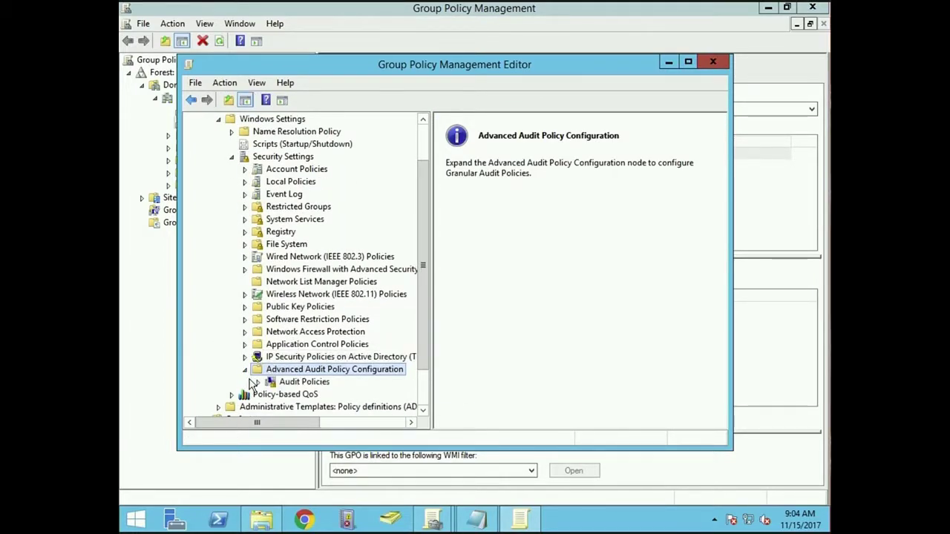
pyautogui.click(258, 383)
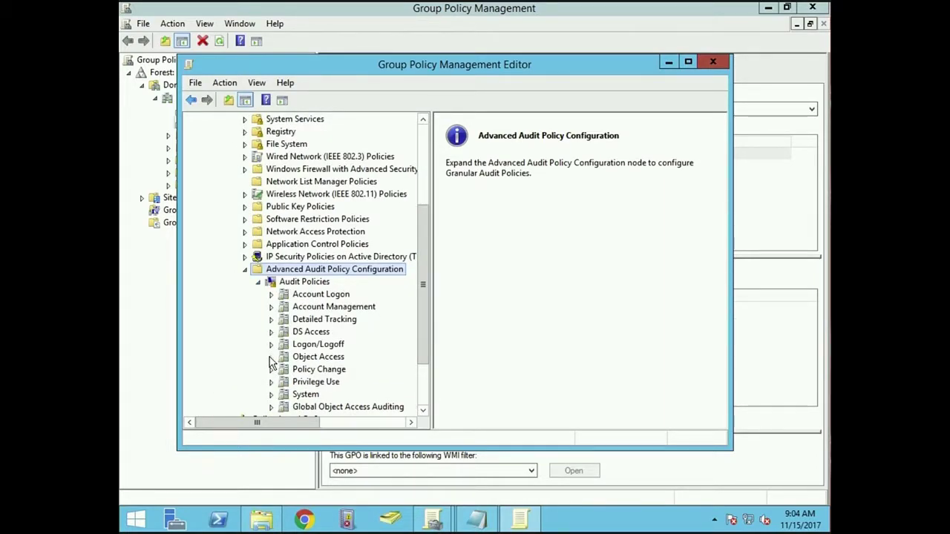
pyautogui.click(285, 359)
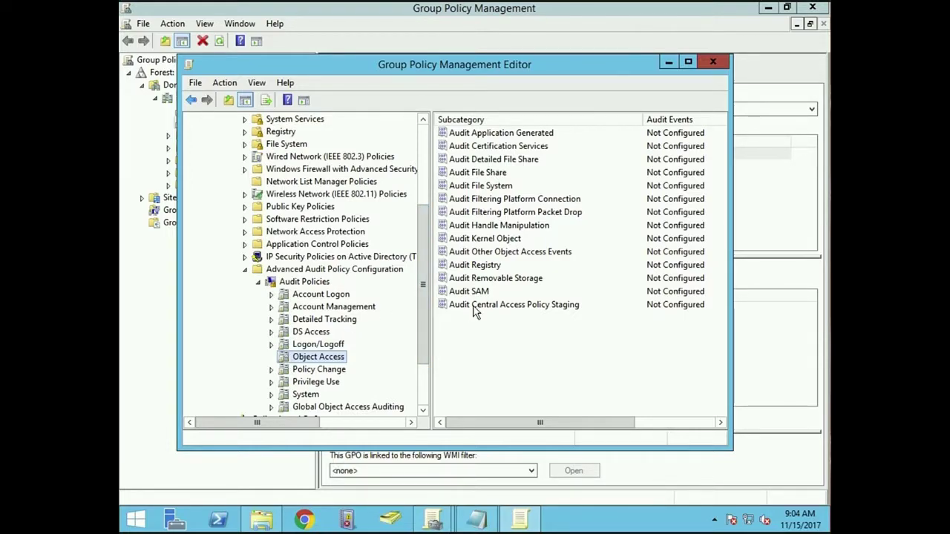
# Configure Audit File System to record Success events, and close the policy editor and Group Policy Management
pyautogui.click(483, 187)
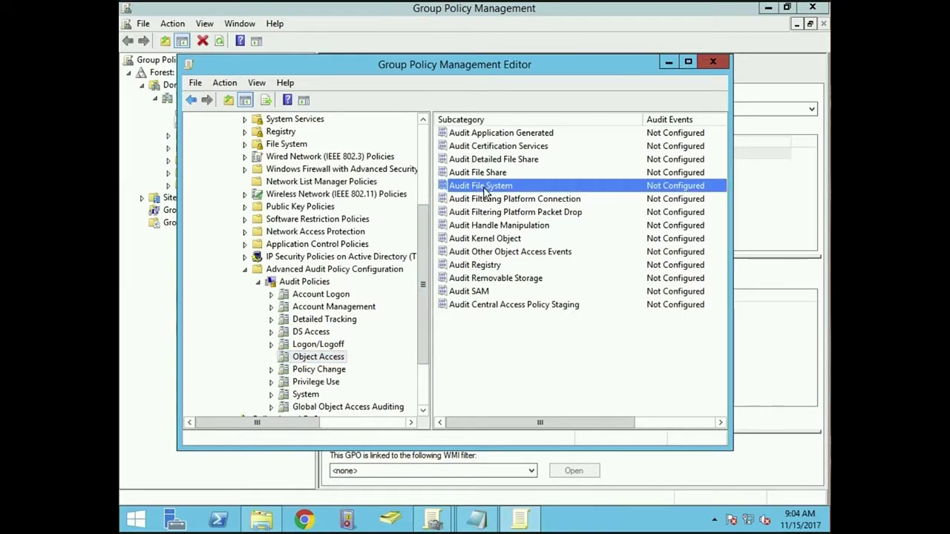
pyautogui.doubleClick(492, 187)
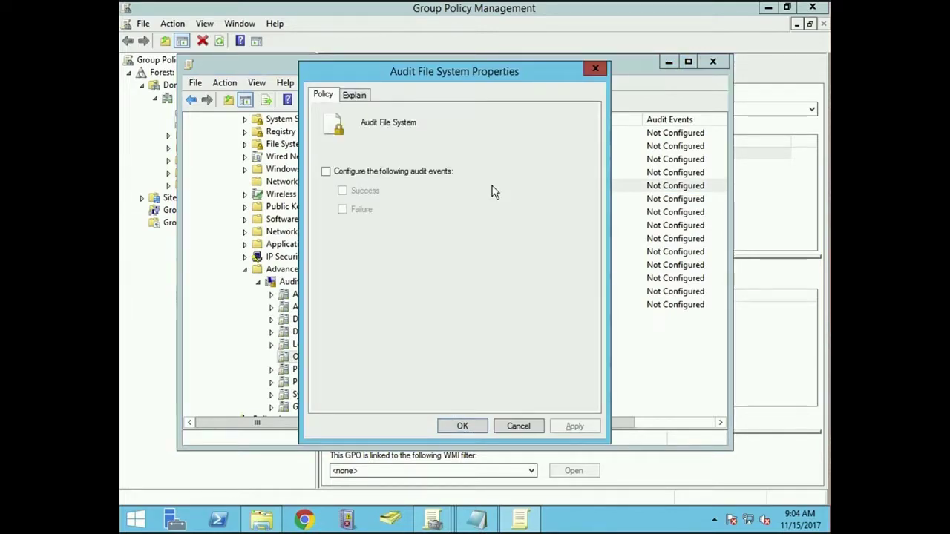
pyautogui.click(373, 171)
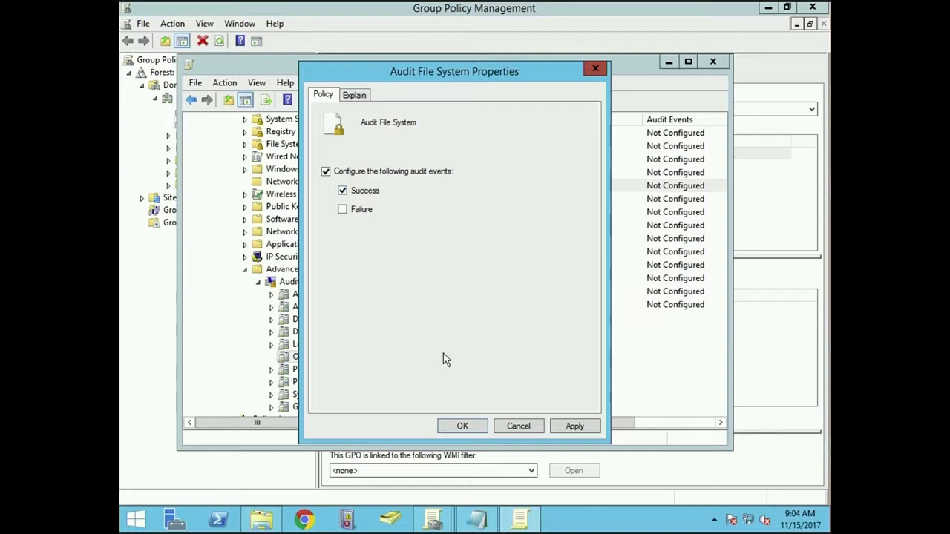
pyautogui.click(462, 426)
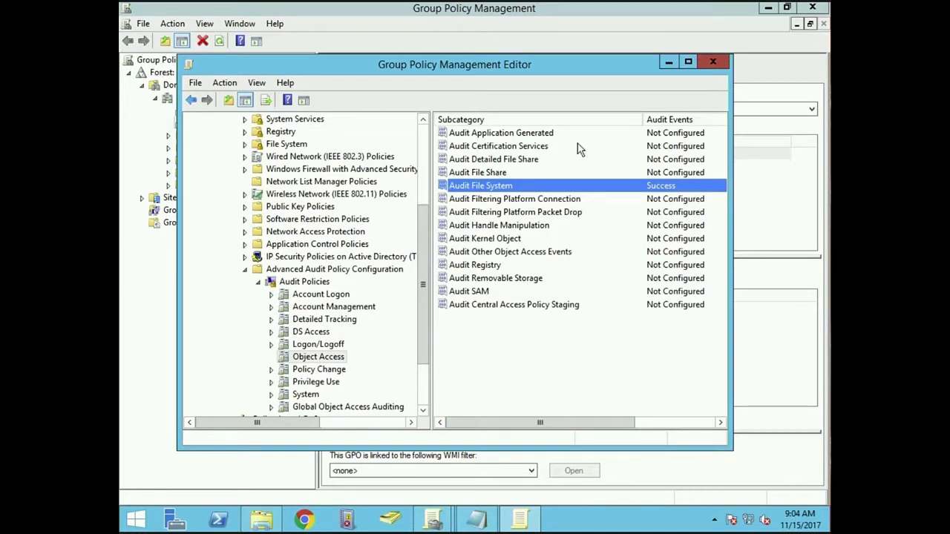
pyautogui.click(707, 62)
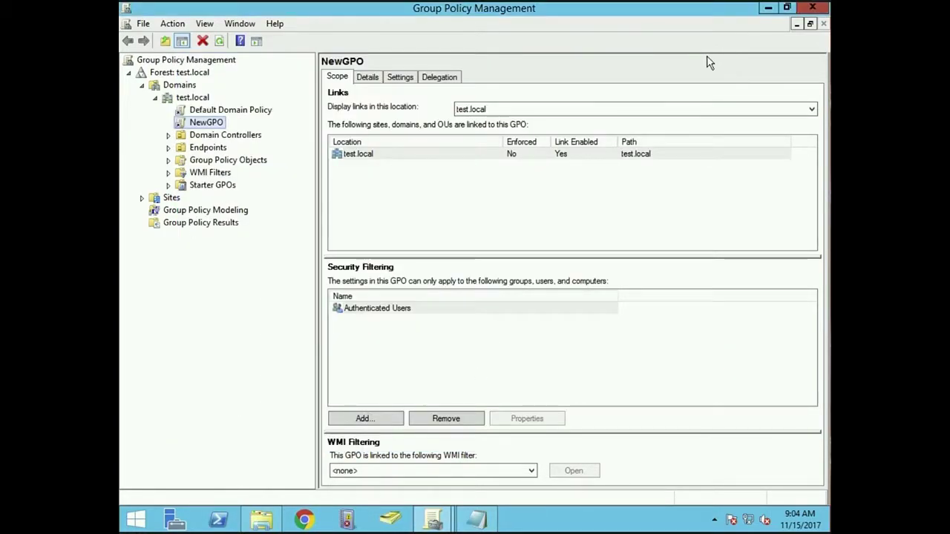
pyautogui.click(812, 9)
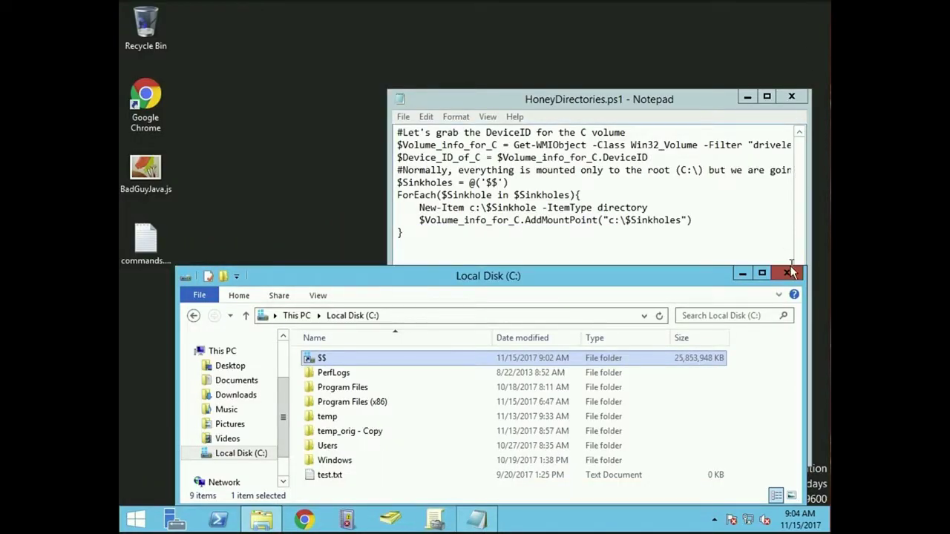
# Open a command prompt, enlarge its window, and force a Group Policy refresh with gpupdate /force
pyautogui.click(351, 199)
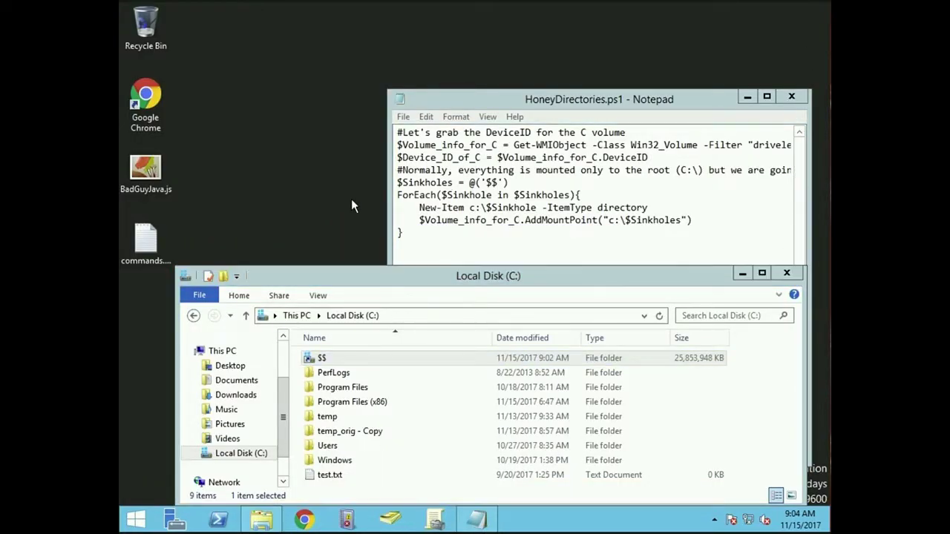
pyautogui.press('super+r')
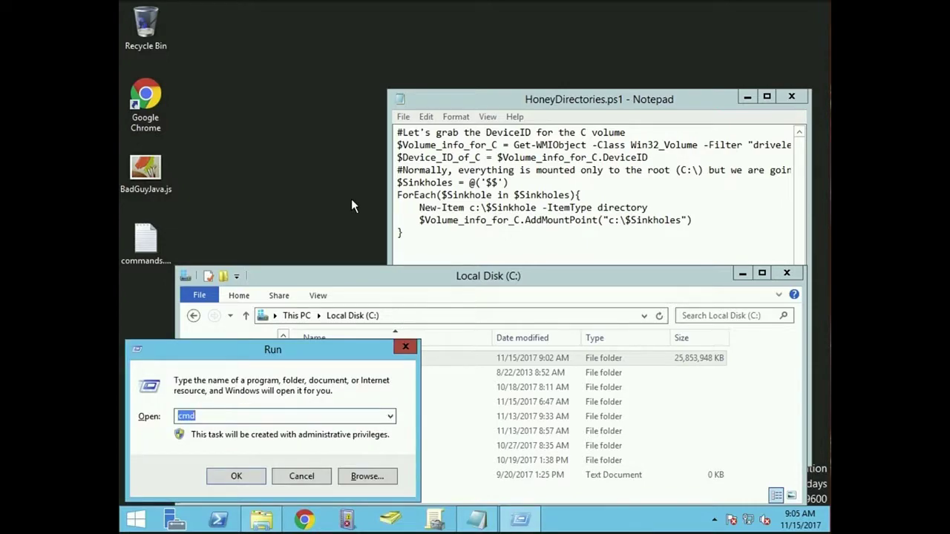
pyautogui.press('Return')
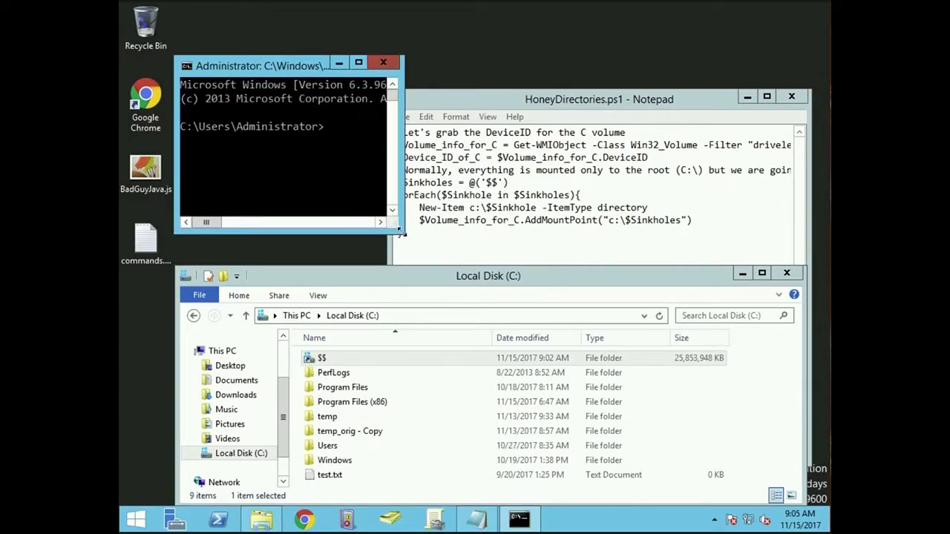
pyautogui.moveTo(403, 233); pyautogui.dragTo(678, 370)
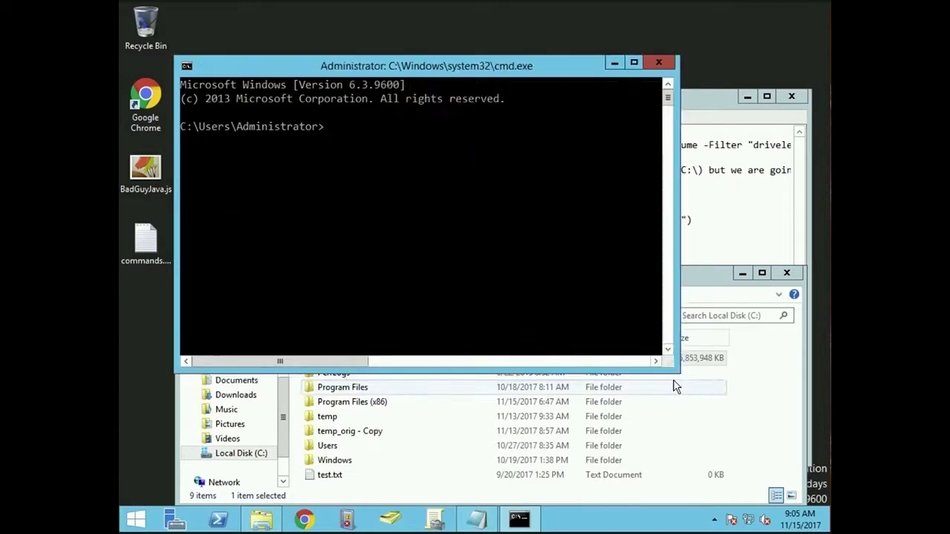
pyautogui.write('gpupd')
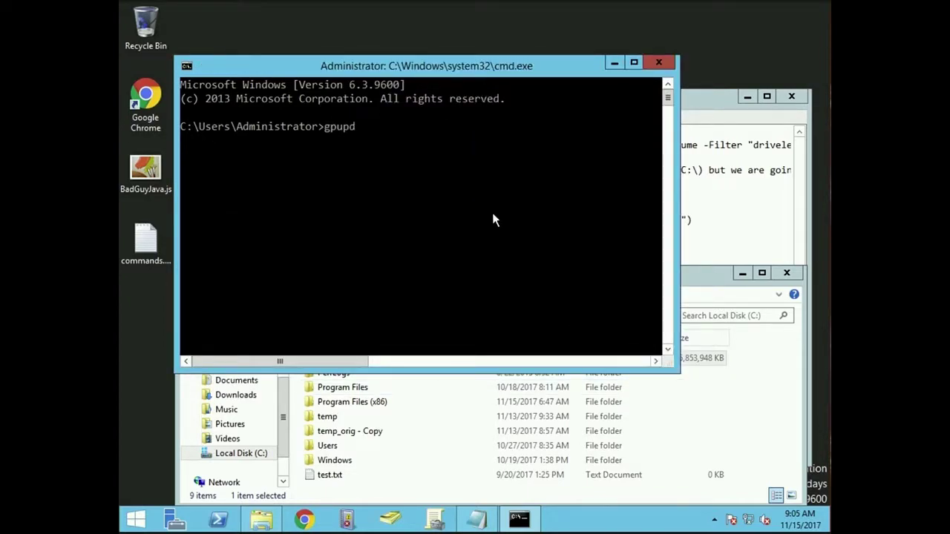
pyautogui.write('ate /force')
pyautogui.press('Return')
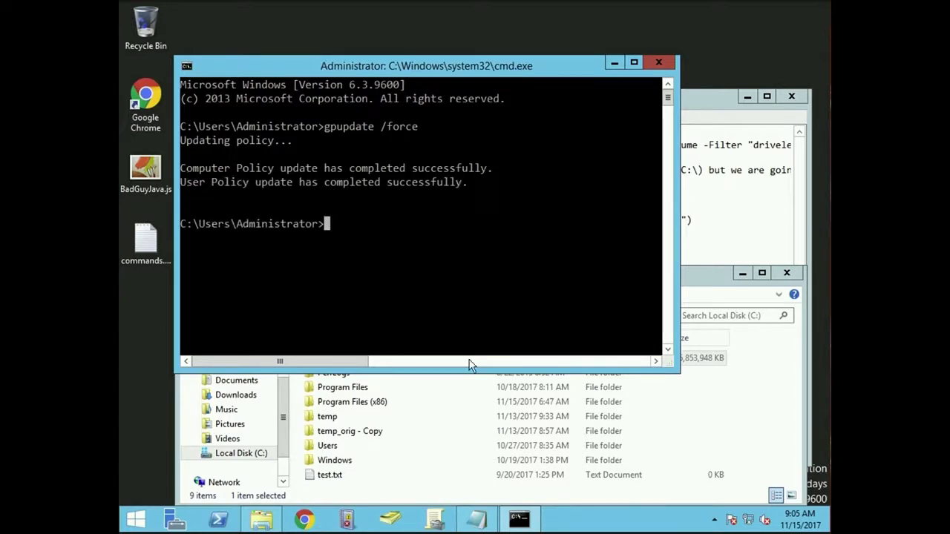
# Browse in File Explorer through C:\$$\Program Files\Common Files\System to trigger audited access, and return to the root of drive C
pyautogui.click(452, 476)
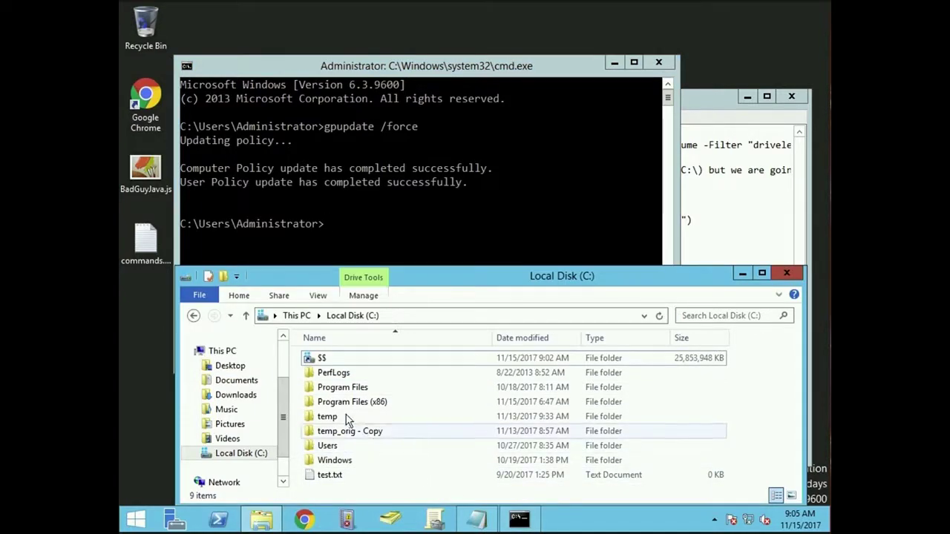
pyautogui.doubleClick(317, 359)
pyautogui.doubleClick(334, 388)
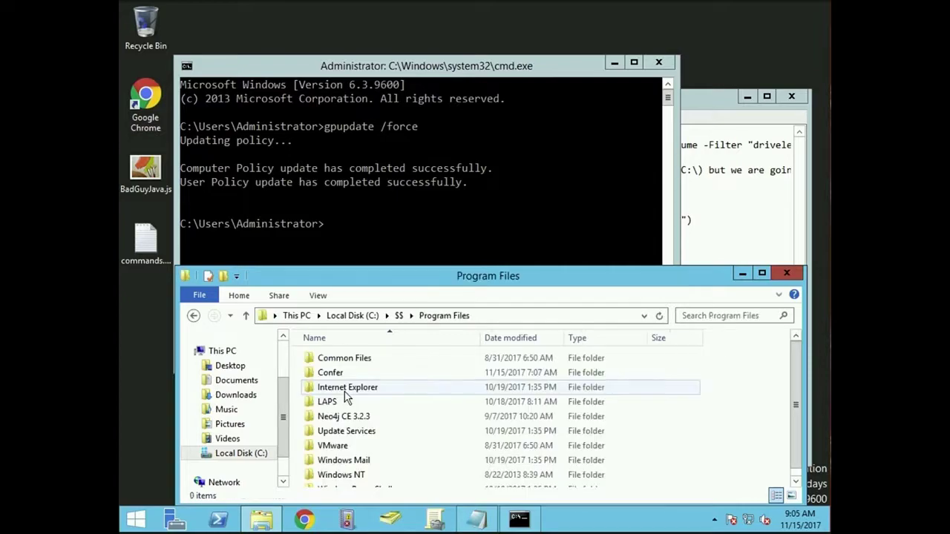
pyautogui.doubleClick(339, 360)
pyautogui.doubleClick(339, 387)
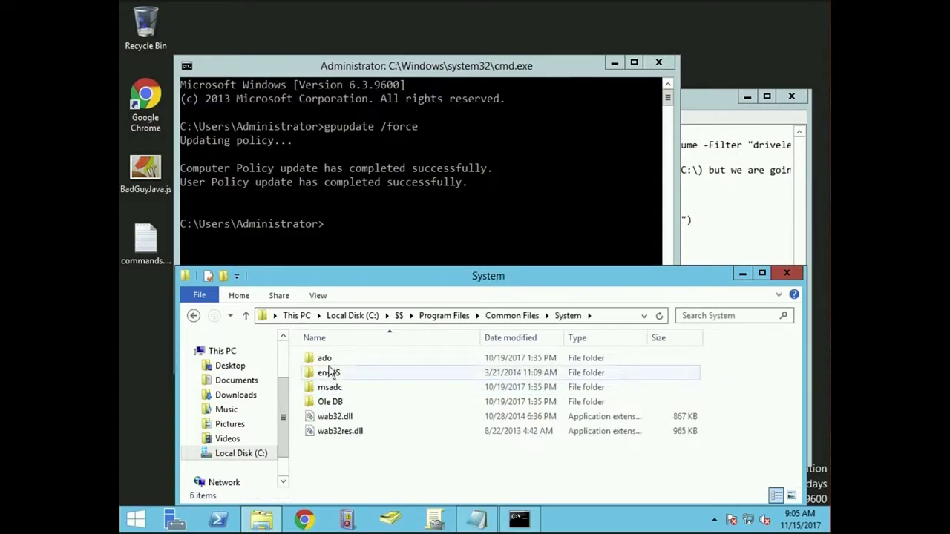
pyautogui.click(332, 316)
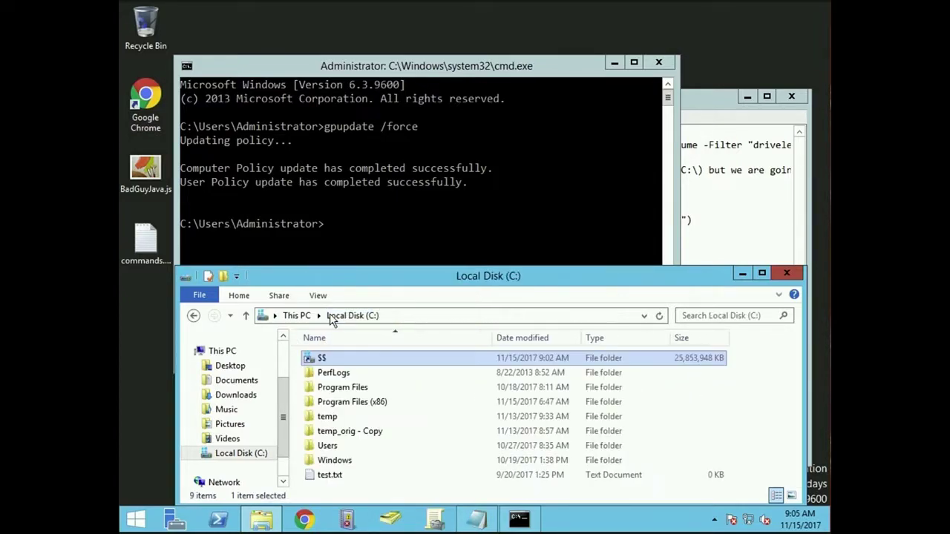
# Switch to Event Viewer, open the Security log under Windows Logs, and read the newest event's process details
pyautogui.click(349, 517)
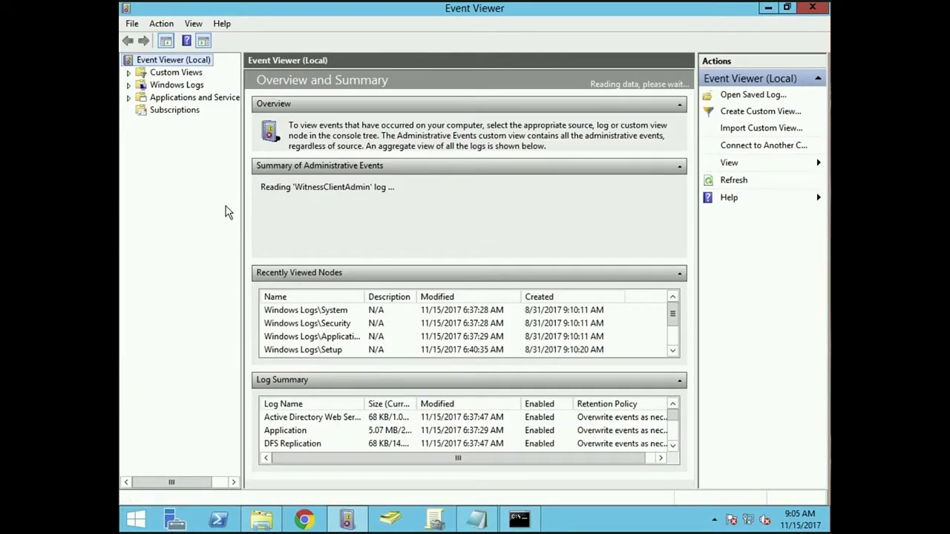
pyautogui.click(129, 85)
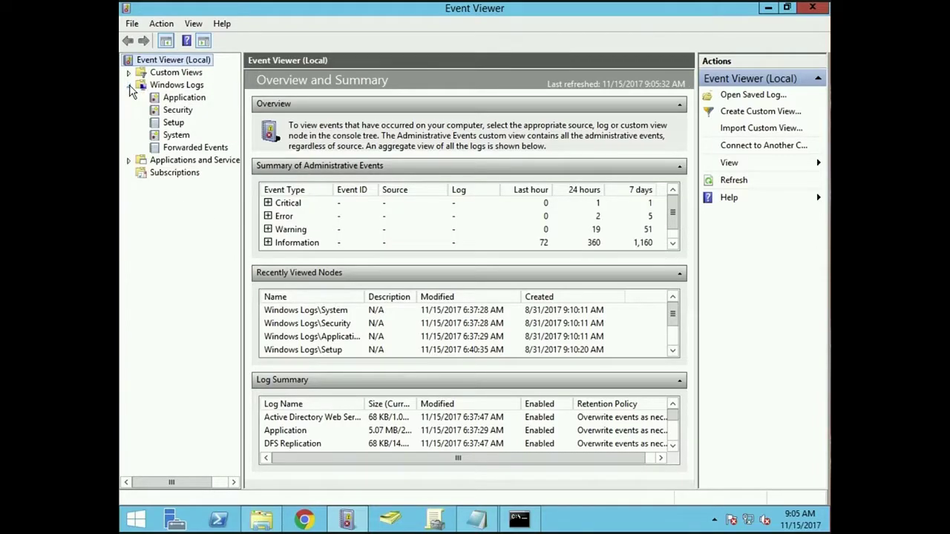
pyautogui.click(177, 111)
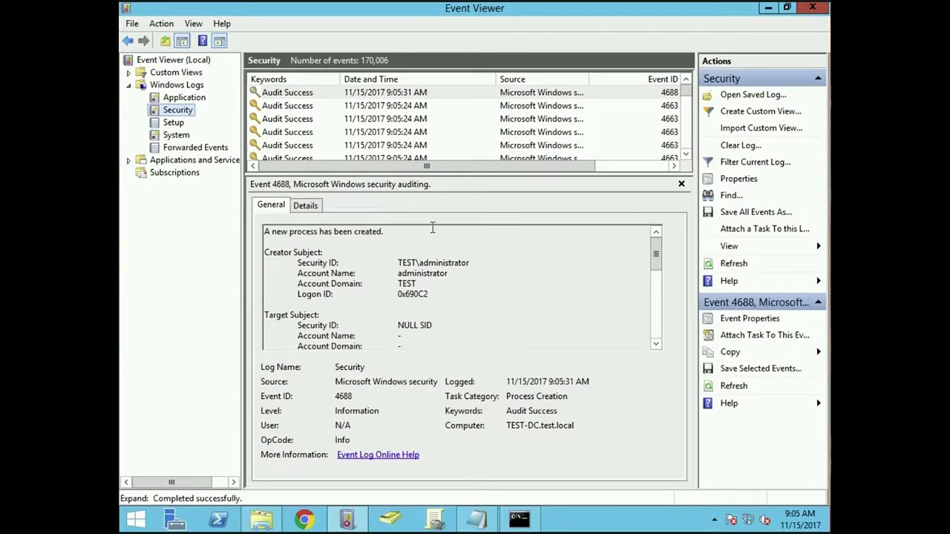
pyautogui.click(480, 306)
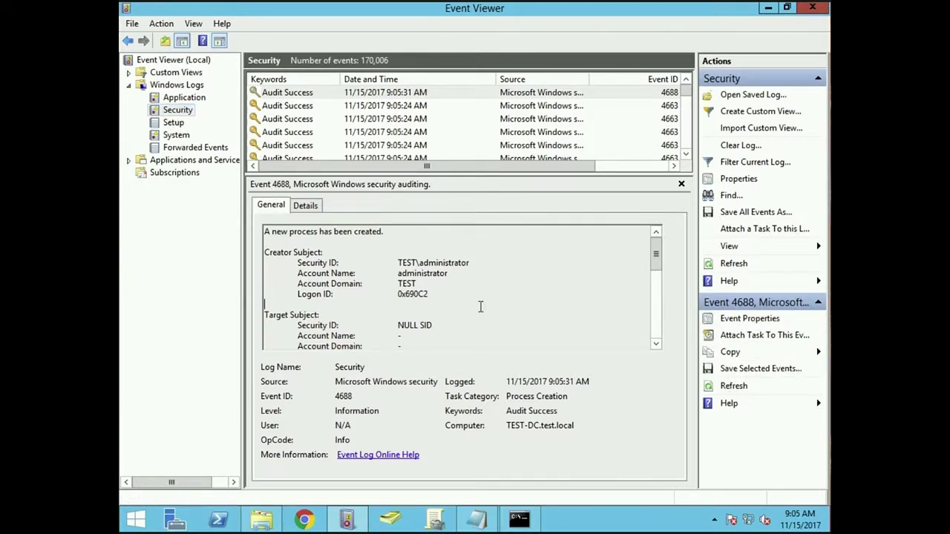
pyautogui.scroll(-4, 480, 307)
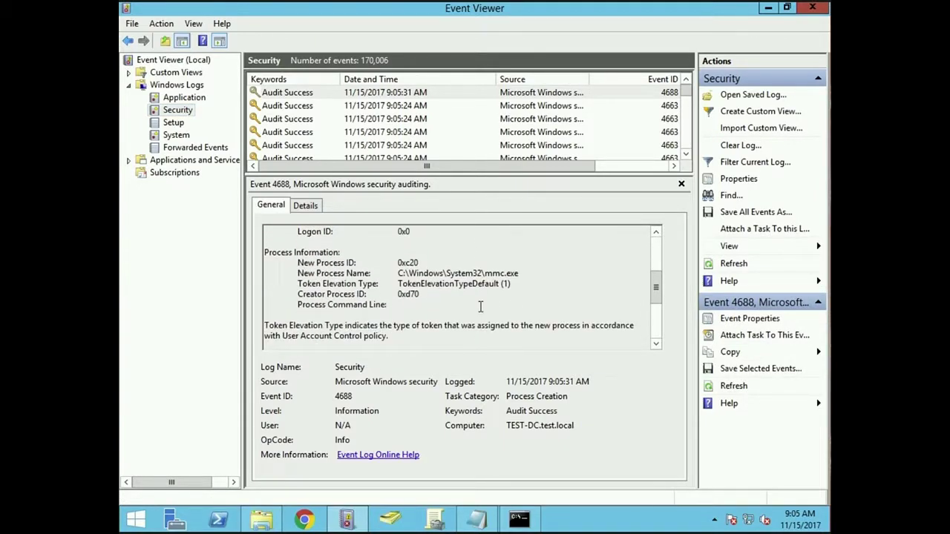
pyautogui.scroll(-2, 480, 307)
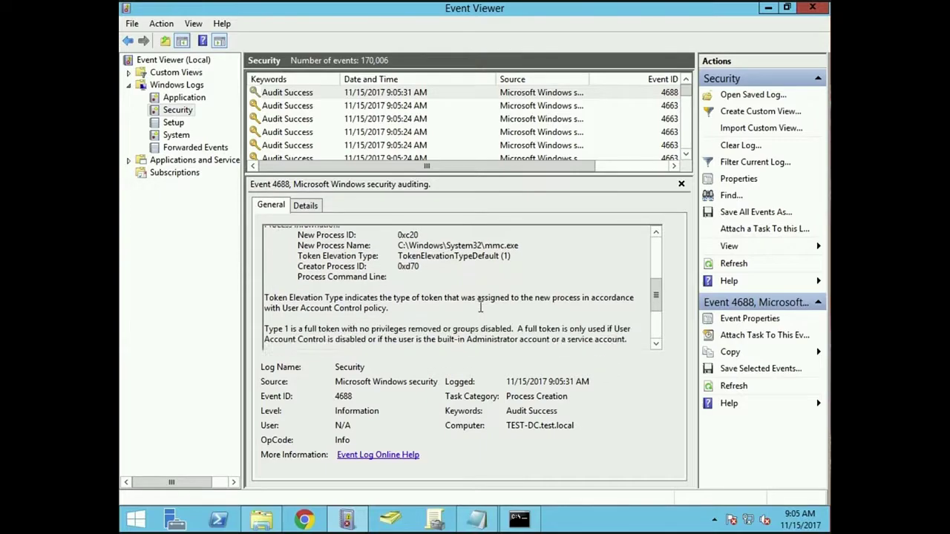
# Examine the most recent event 4663, highlighting its opening description and the Object Name line
pyautogui.click(548, 106)
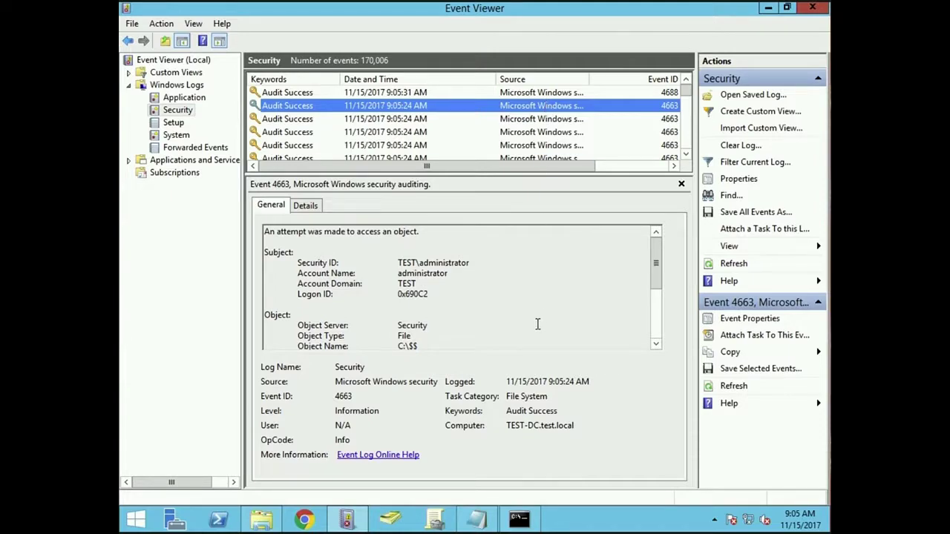
pyautogui.click(420, 232)
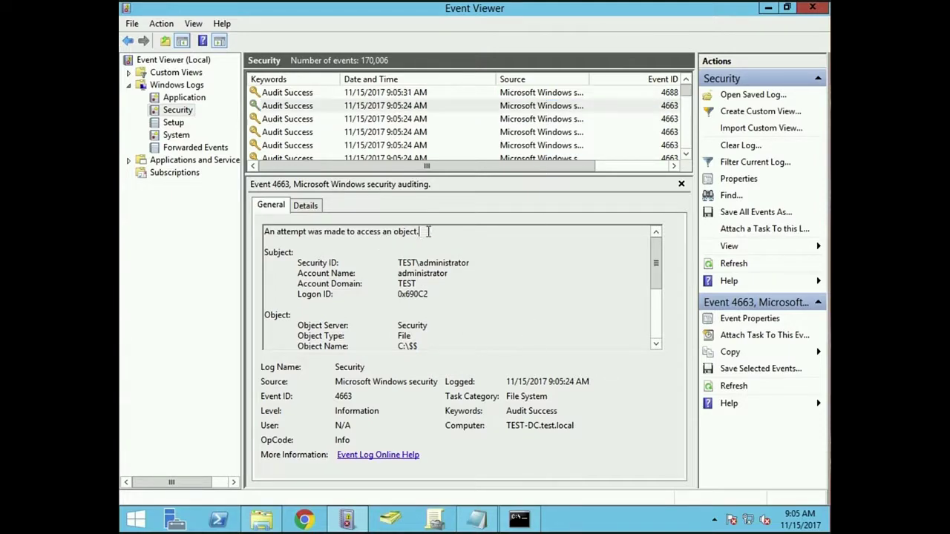
pyautogui.moveTo(261, 236); pyautogui.dragTo(253, 236)
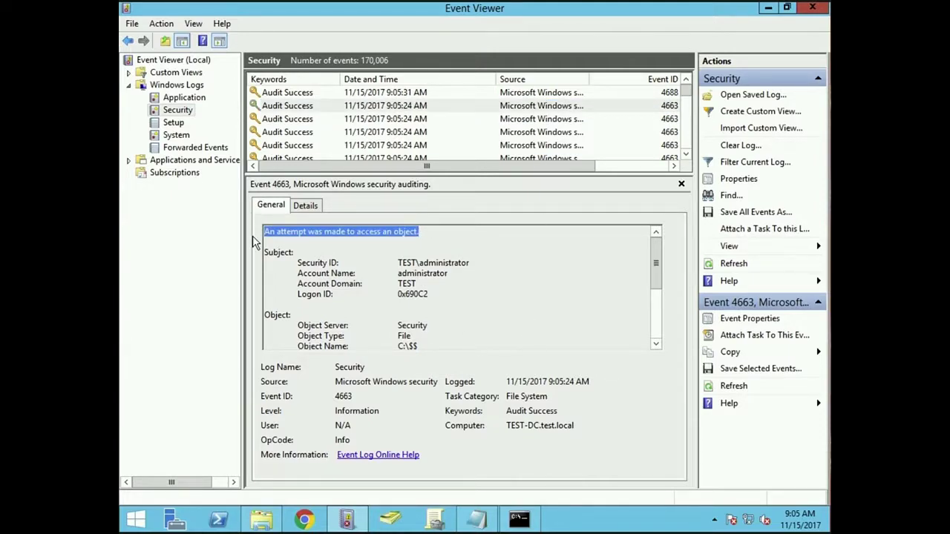
pyautogui.moveTo(438, 346); pyautogui.dragTo(283, 280)
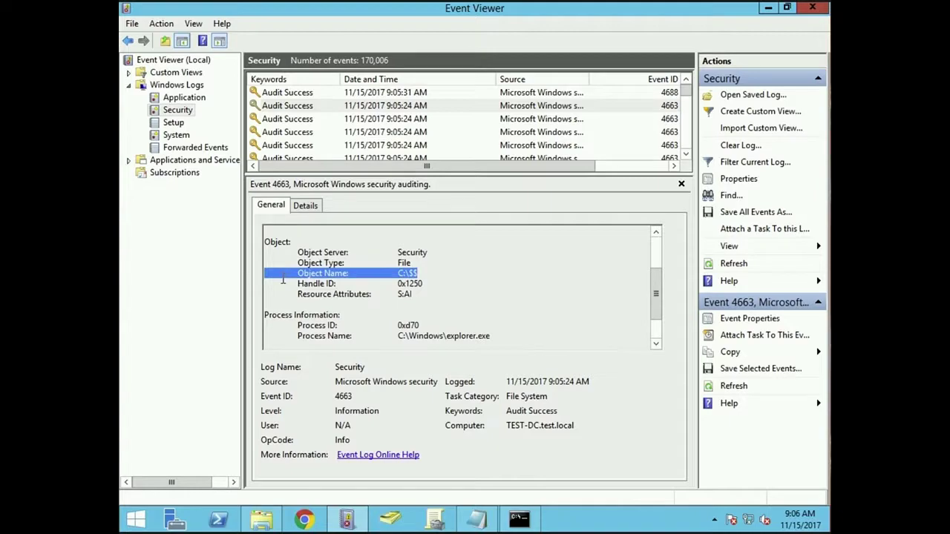